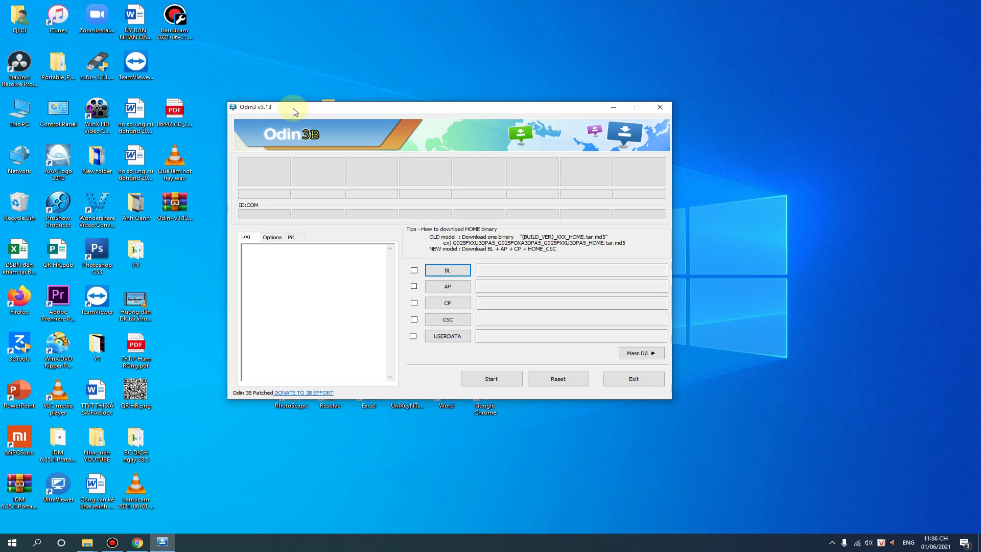
pyautogui.click(442, 31)
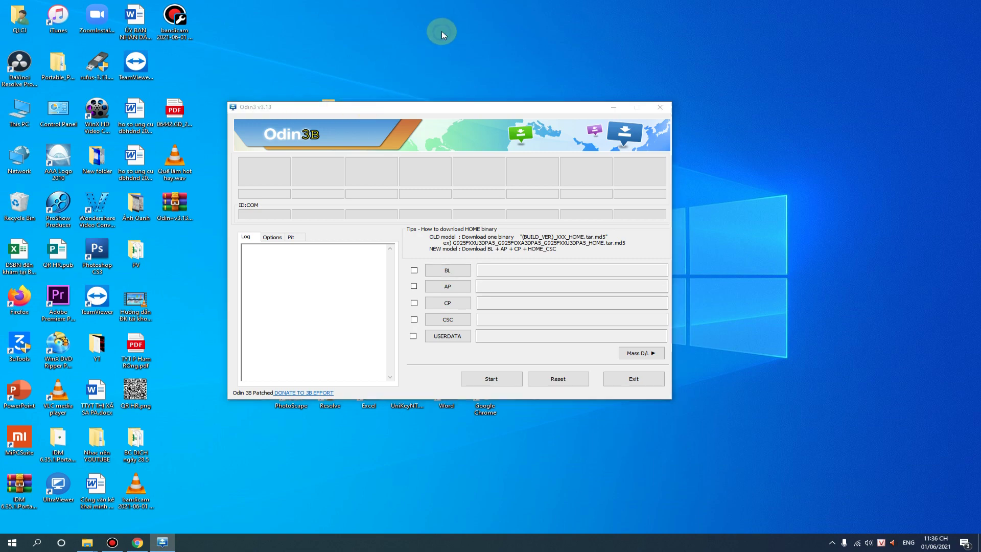
pyautogui.rightClick(441, 31)
pyautogui.click(469, 60)
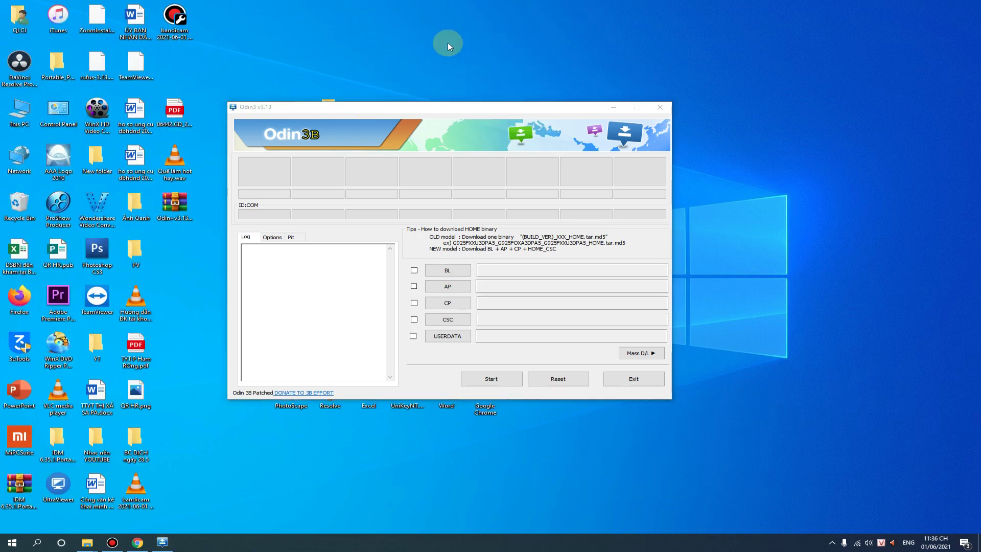
pyautogui.rightClick(448, 43)
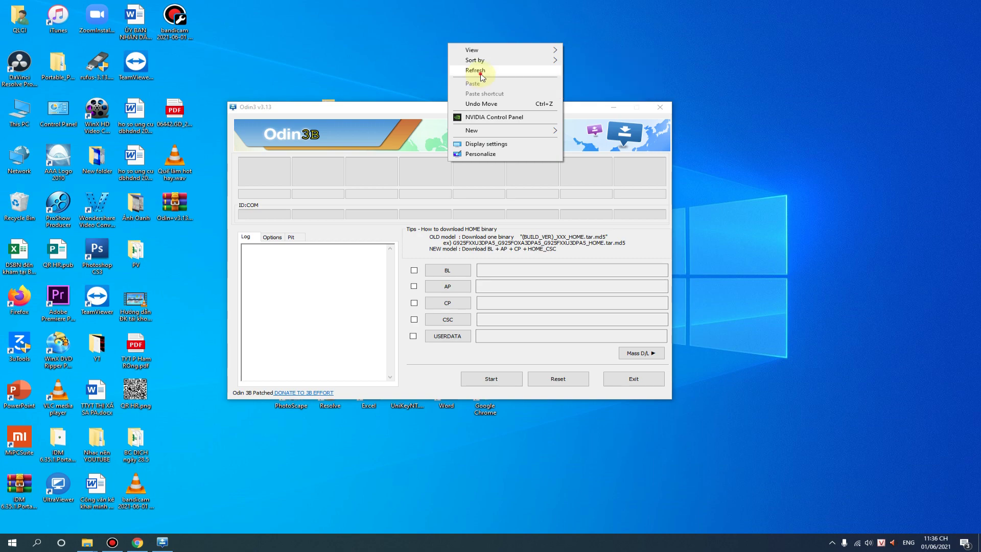
pyautogui.click(481, 74)
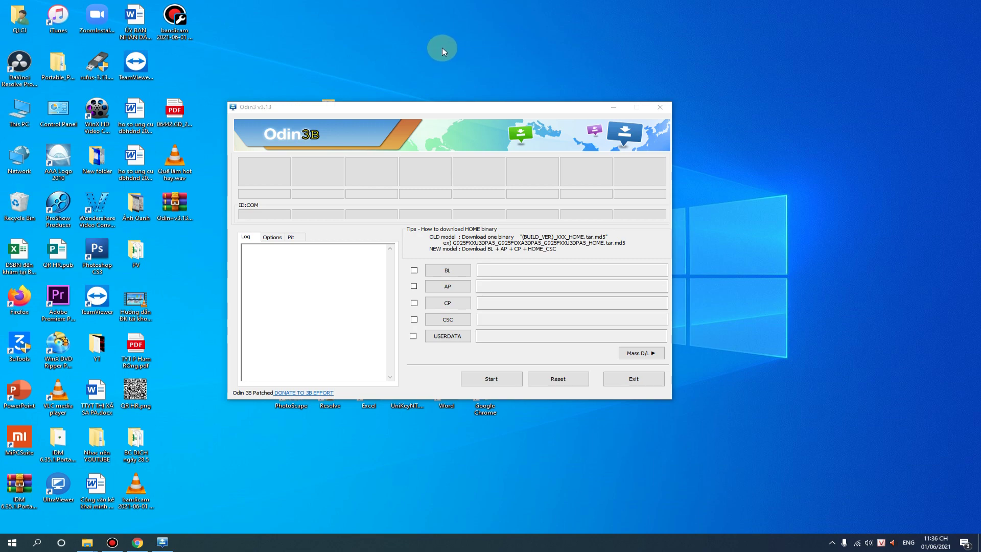
pyautogui.rightClick(435, 39)
pyautogui.click(462, 67)
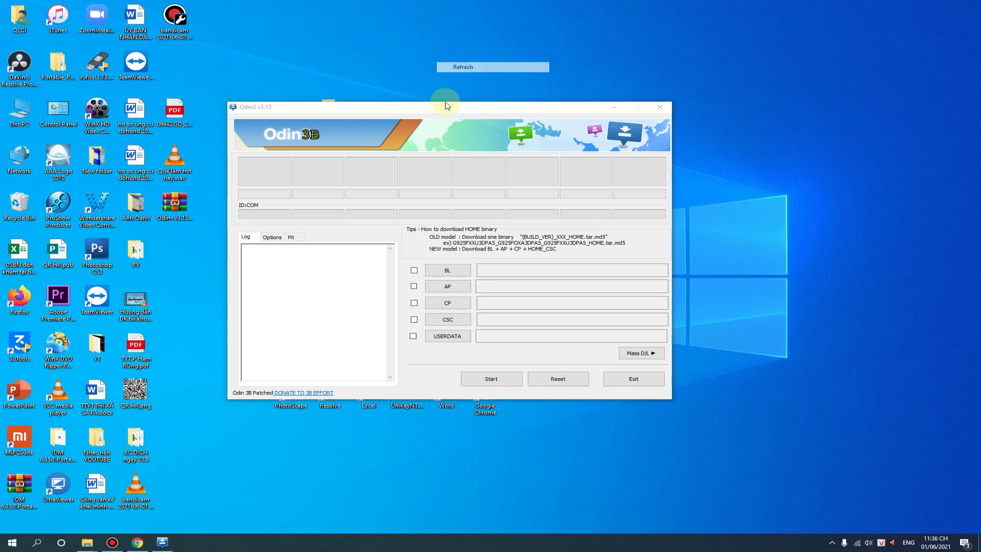
pyautogui.moveTo(444, 112); pyautogui.dragTo(442, 96)
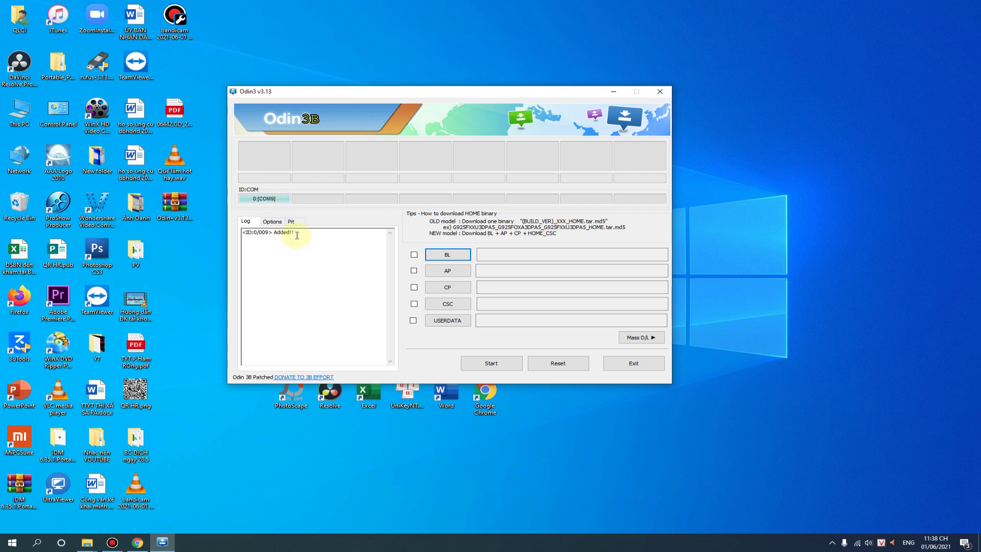
pyautogui.moveTo(258, 240); pyautogui.dragTo(262, 233)
pyautogui.click(268, 241)
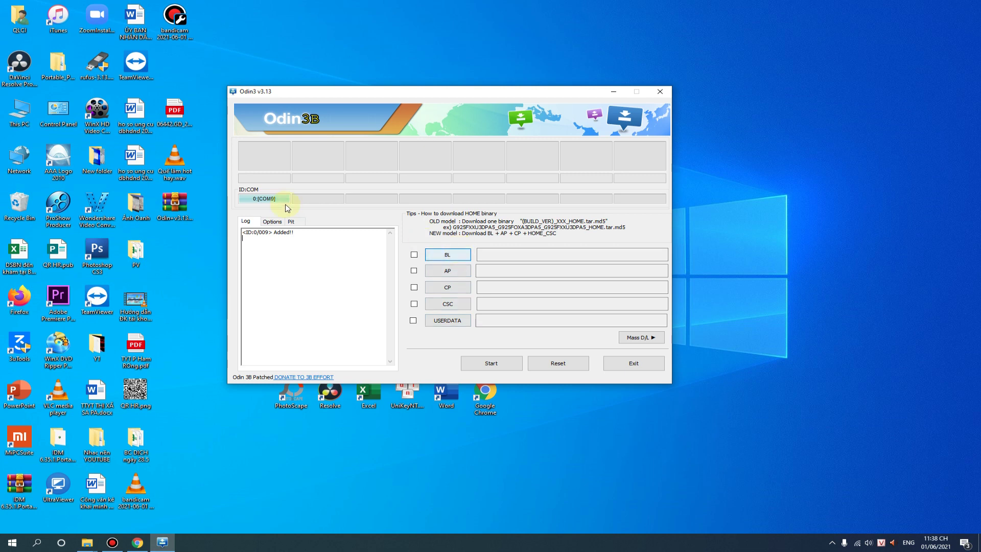
# Load BL_G7810ZHU2CUE1_CL21597320_QB40041254_REV00_user_low_ship_MULTI_CERT.tar from the desktop's s20 folder as the BL file.
pyautogui.click(456, 256)
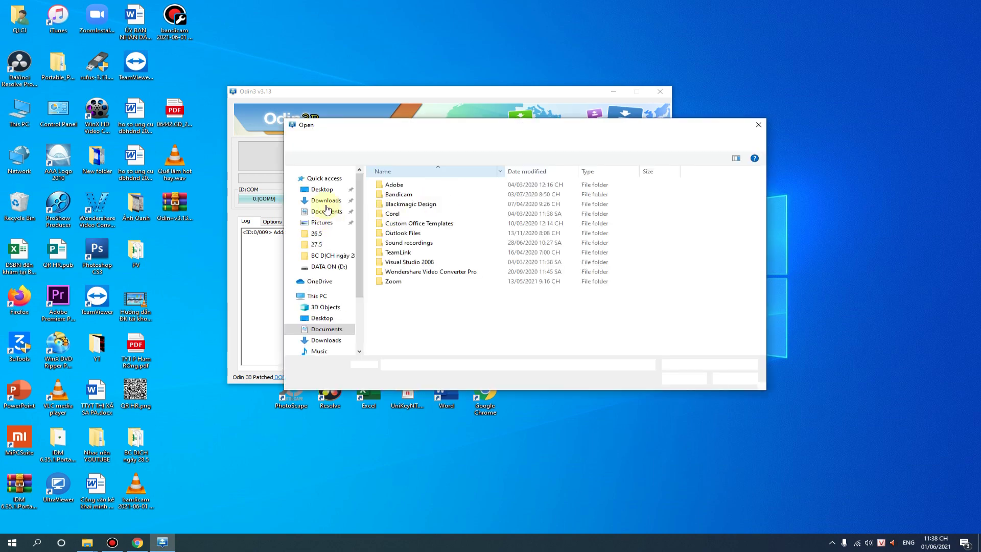
pyautogui.click(351, 193)
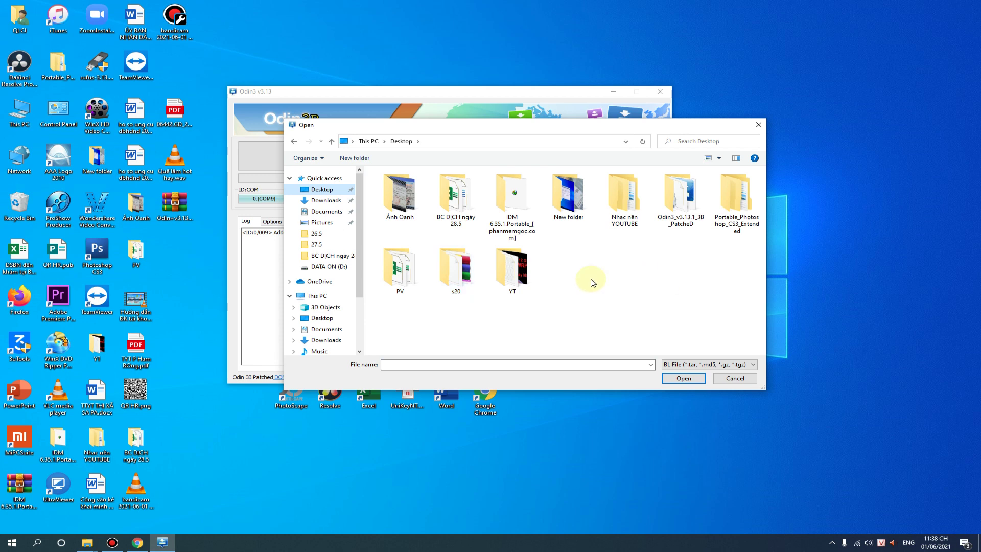
pyautogui.click(453, 276)
pyautogui.doubleClick(454, 276)
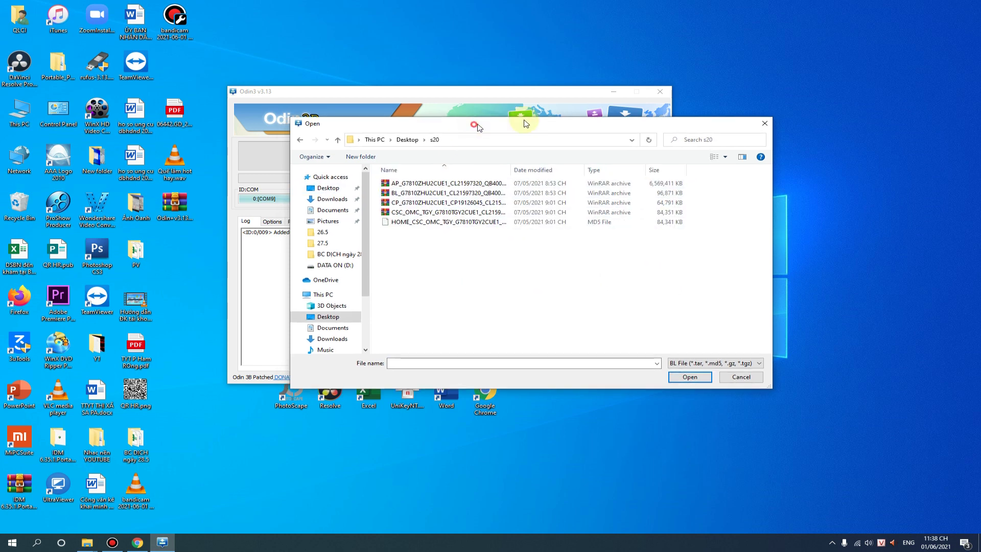
pyautogui.moveTo(473, 130); pyautogui.dragTo(695, 139)
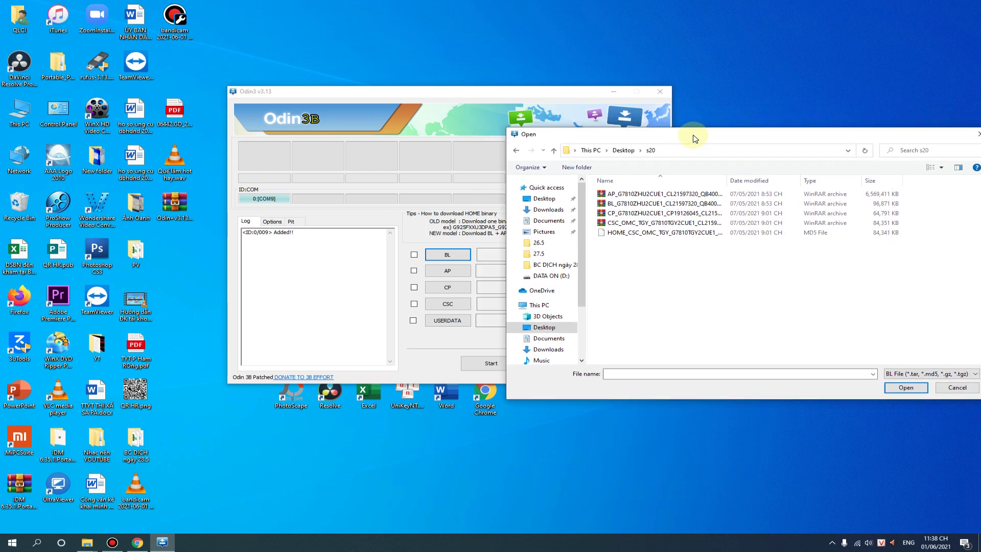
pyautogui.doubleClick(630, 205)
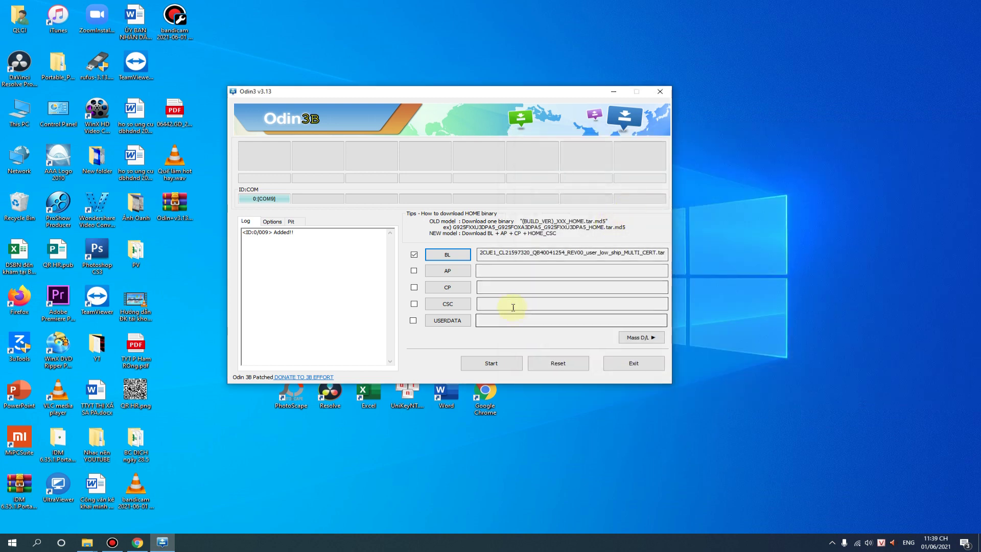
# Load AP_G7810ZHU2CUE1_CL21597320_QB40041254_REV00_user_low_ship_MULTI_CERT_meta_OS11.tar from the s20 folder as the AP file.
pyautogui.click(453, 273)
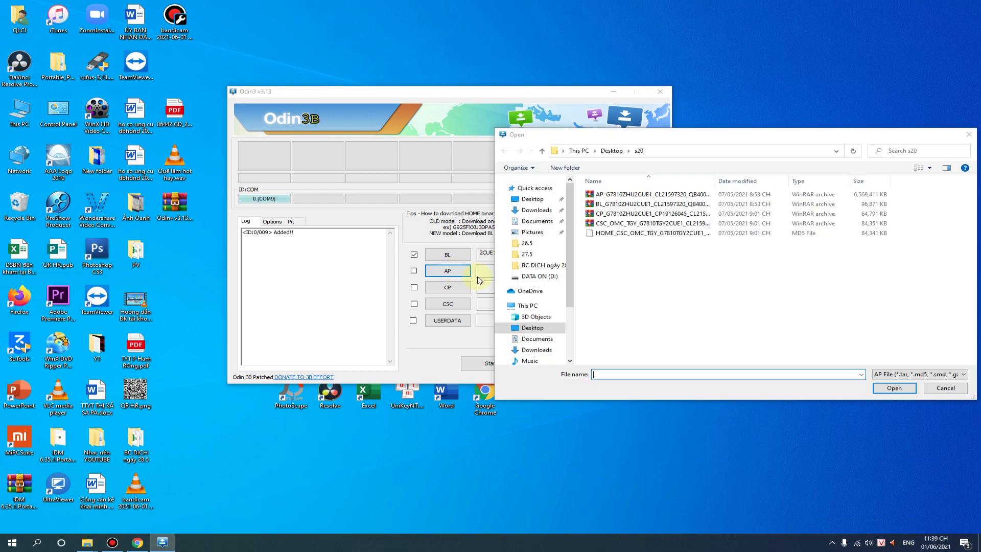
pyautogui.click(625, 196)
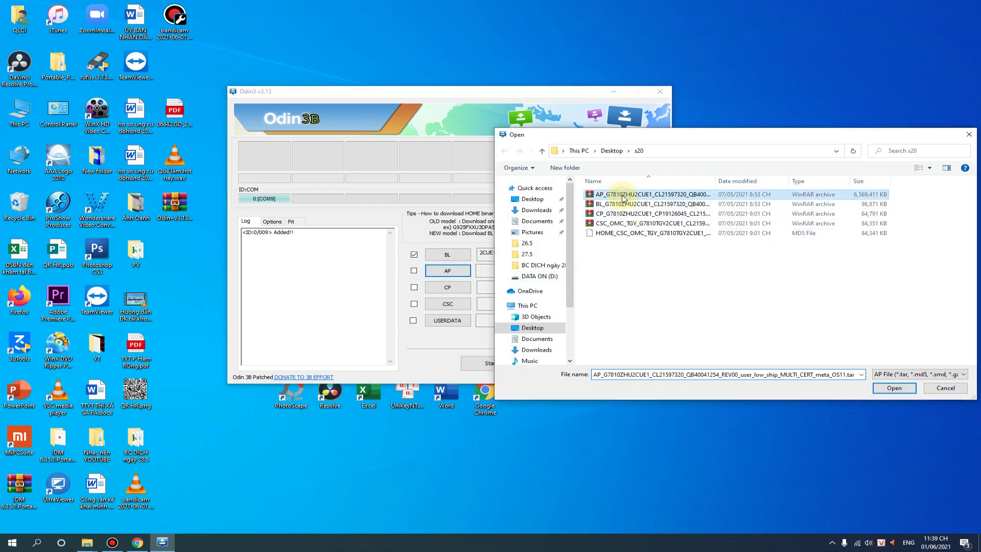
pyautogui.click(894, 389)
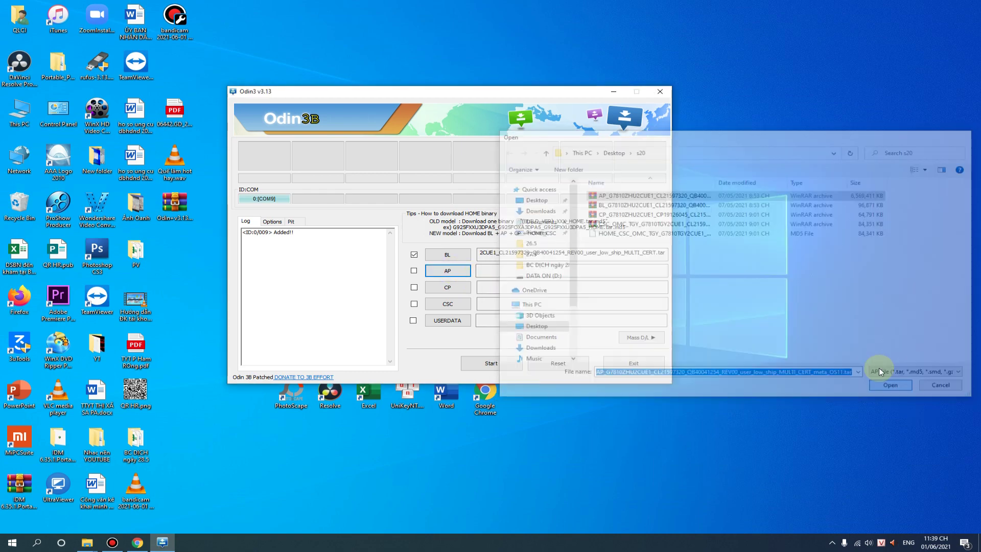
# Load CP_G7810ZHU2CUE1_CP19126045_CL21597320_QB40041254_REV00_user_low_ship_MULTI_CERT.tar from the s20 folder as the CP file.
pyautogui.click(448, 287)
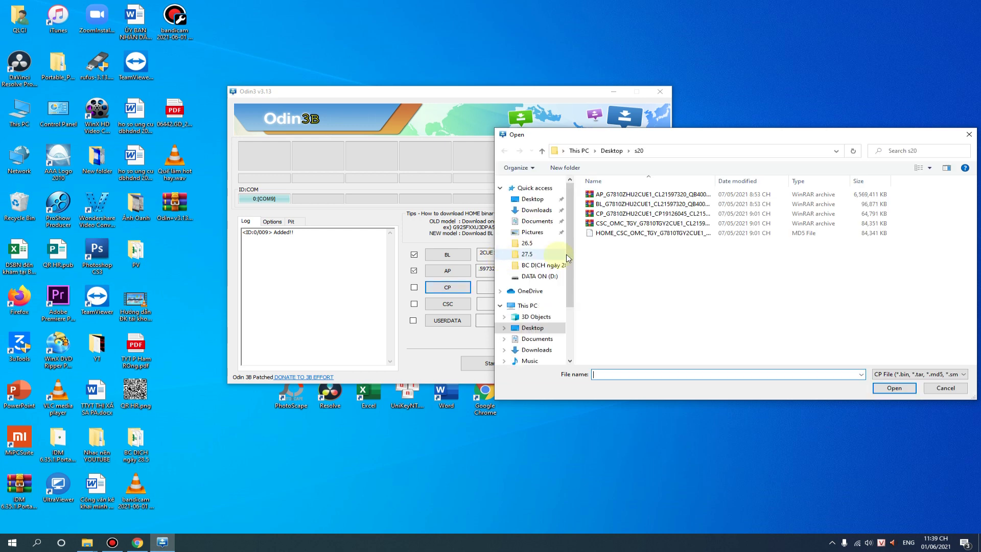
pyautogui.click(621, 214)
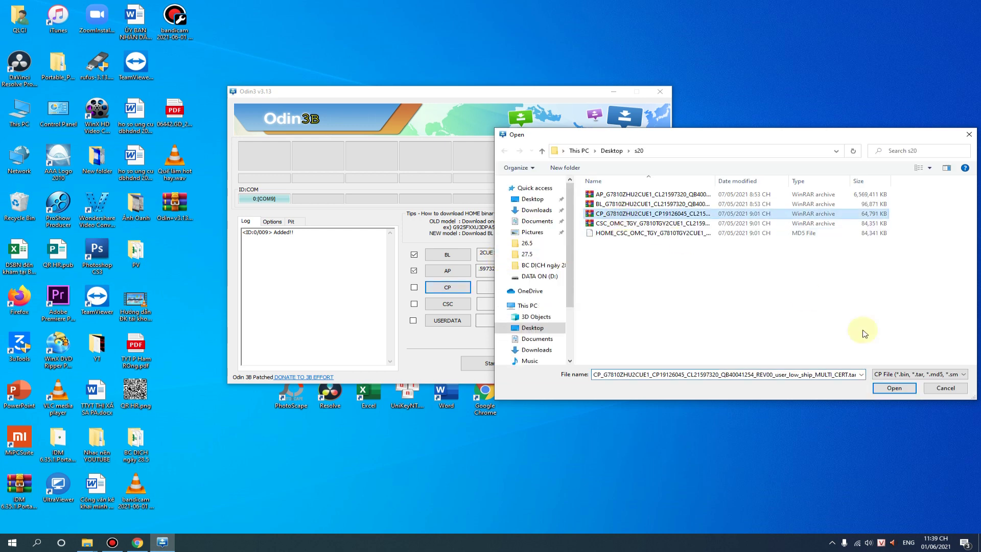
pyautogui.click(895, 388)
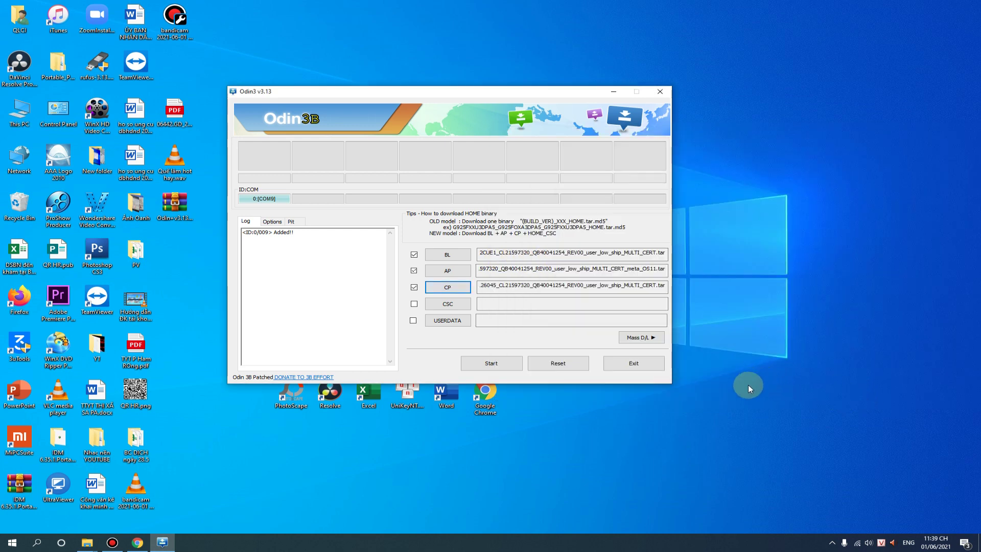
# Load CSC_OMC_TGY_G7810TGY2CUE1_CL21597320_QB40041254_REV00_user_low_ship_MULTI_CERT.tar from the s20 folder as the CSC file.
pyautogui.click(448, 304)
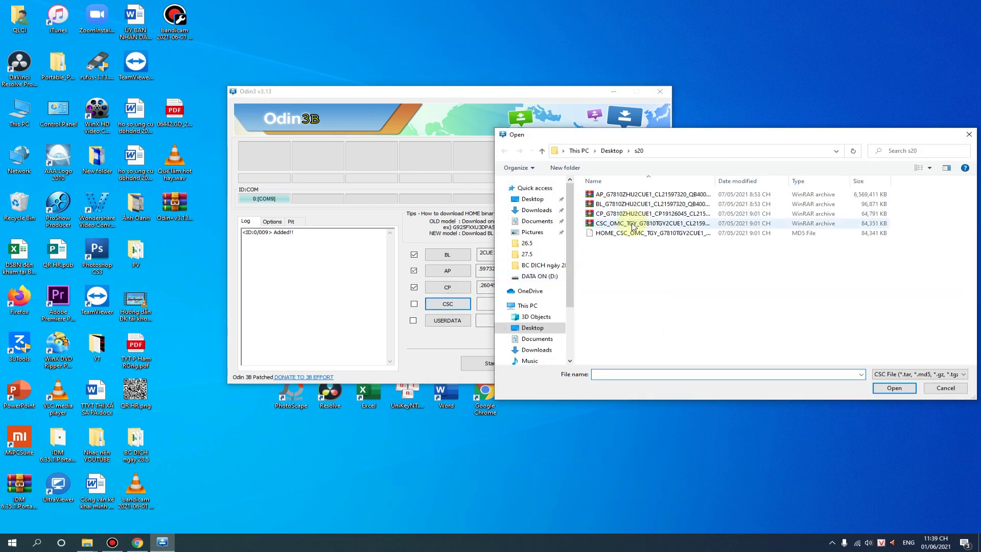
pyautogui.click(633, 225)
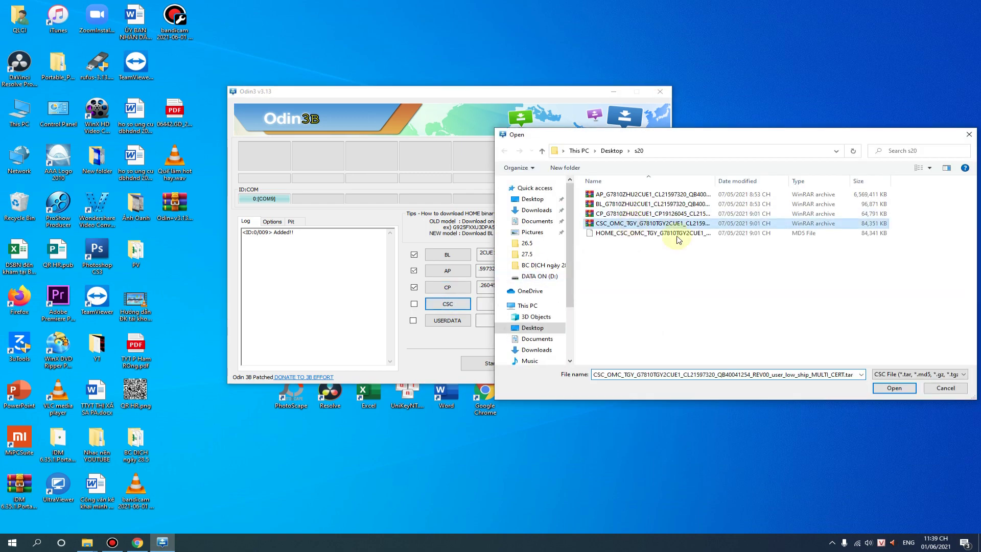
pyautogui.click(895, 388)
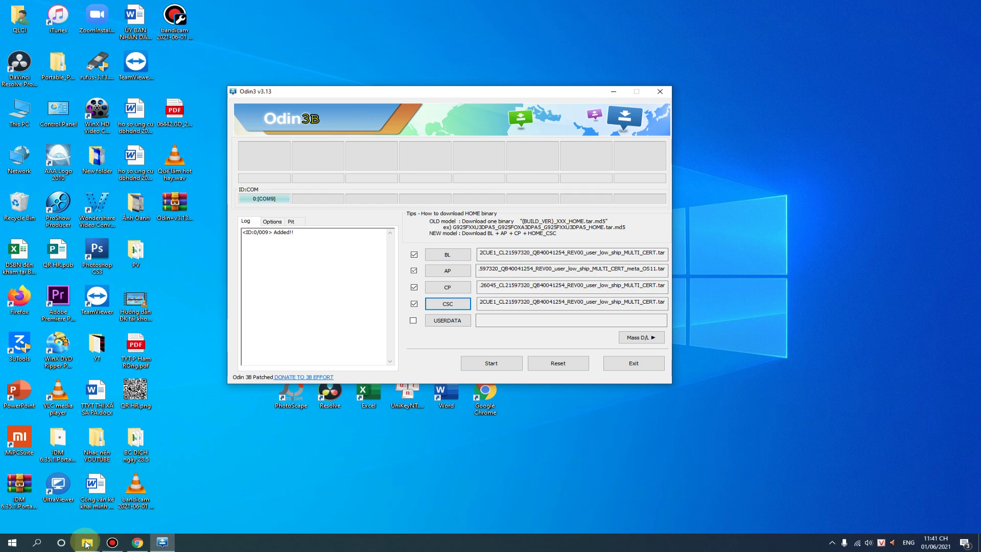
# Switch to the File Explorer window of the s20 folder and place it beside the Odin window.
pyautogui.click(111, 542)
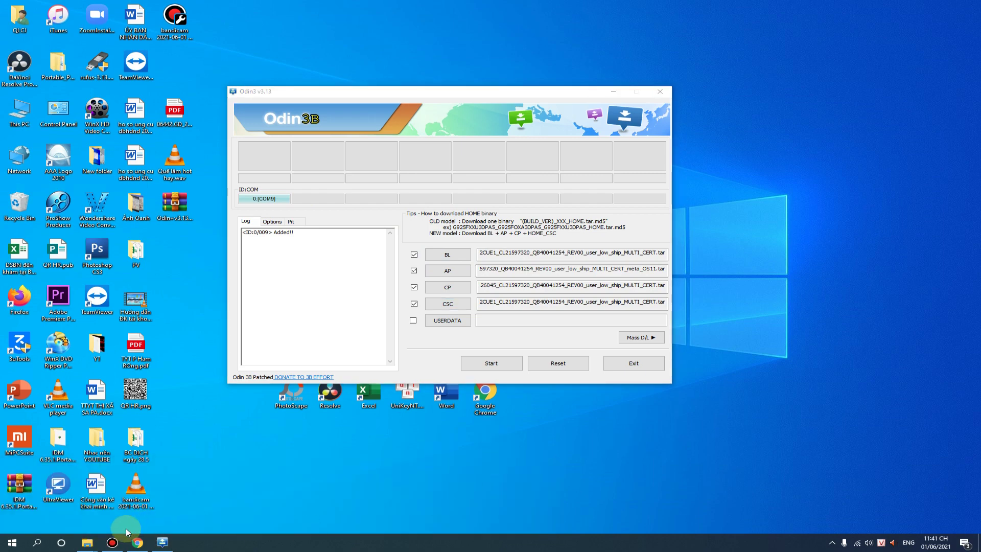
pyautogui.moveTo(87, 542)
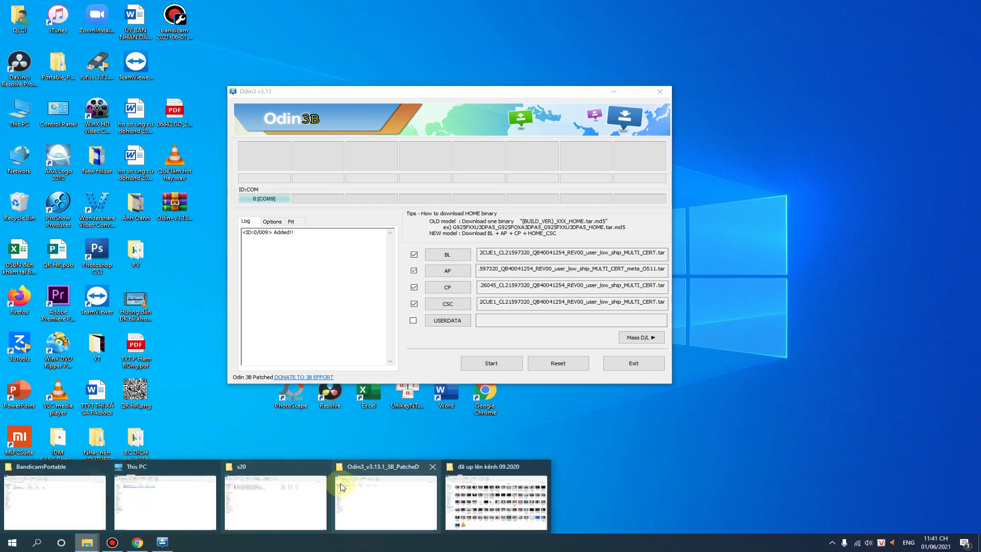
pyautogui.click(293, 466)
pyautogui.click(935, 10)
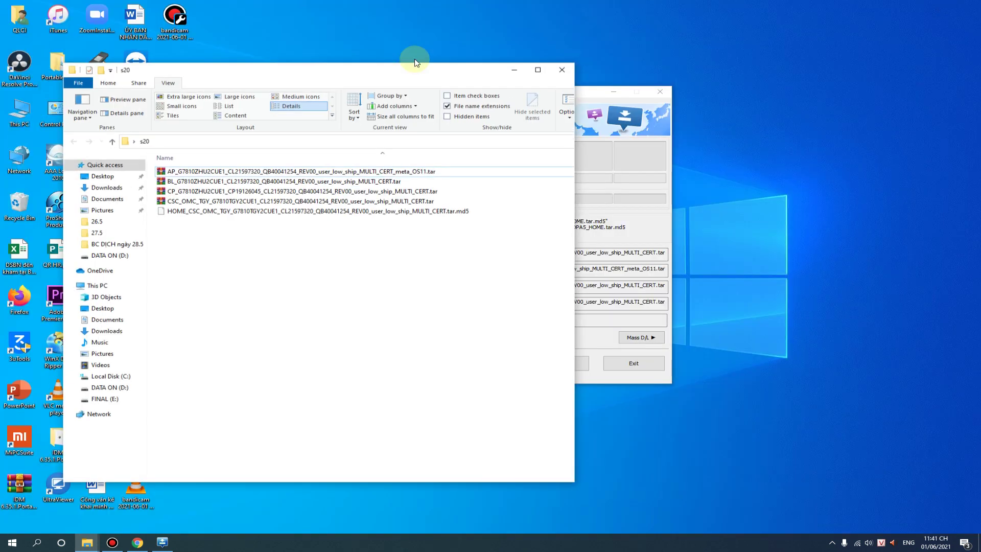
pyautogui.moveTo(401, 83); pyautogui.dragTo(876, 119)
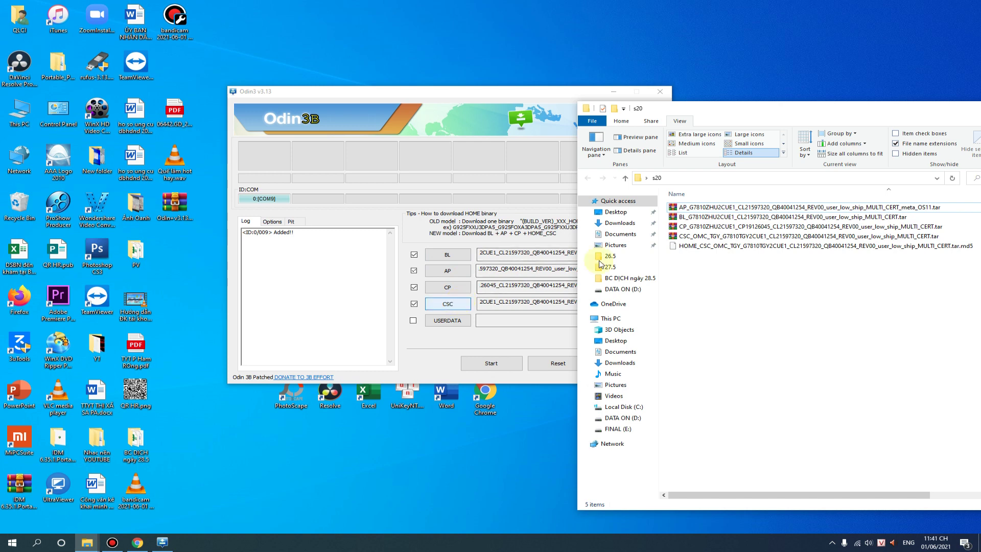
# Return to Odin and check the starts of the AP, BL, CP and CSC file paths against their slots.
pyautogui.click(430, 358)
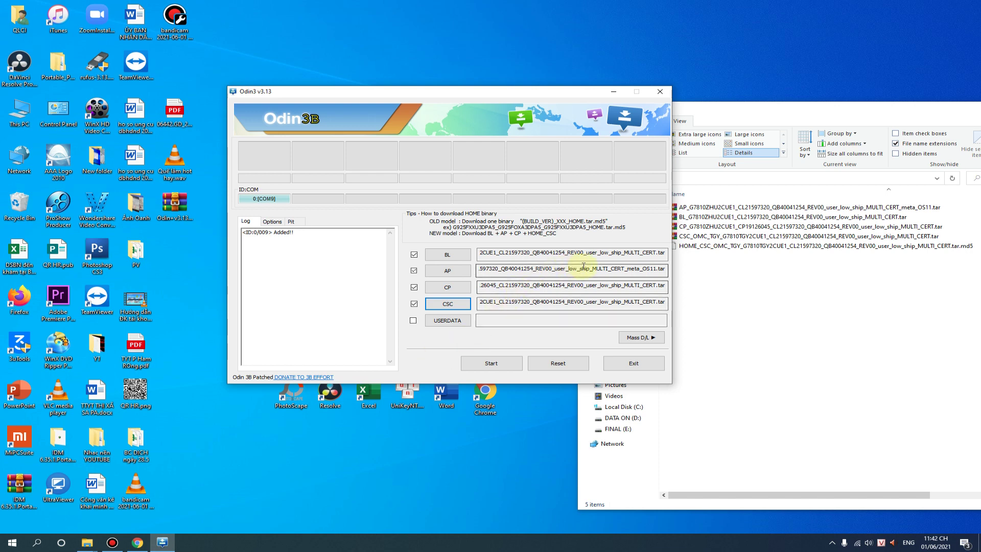
pyautogui.moveTo(584, 266); pyautogui.dragTo(459, 270)
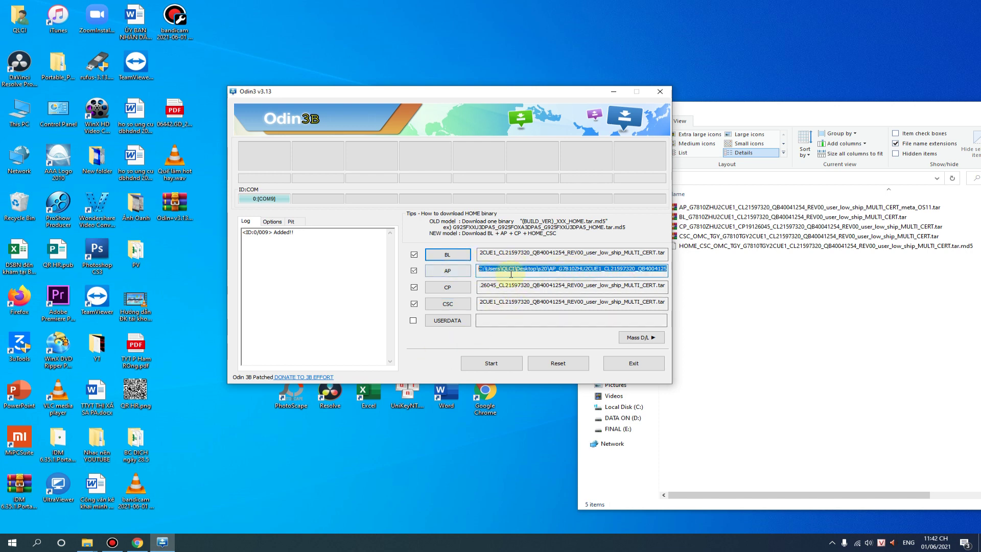
pyautogui.click(558, 269)
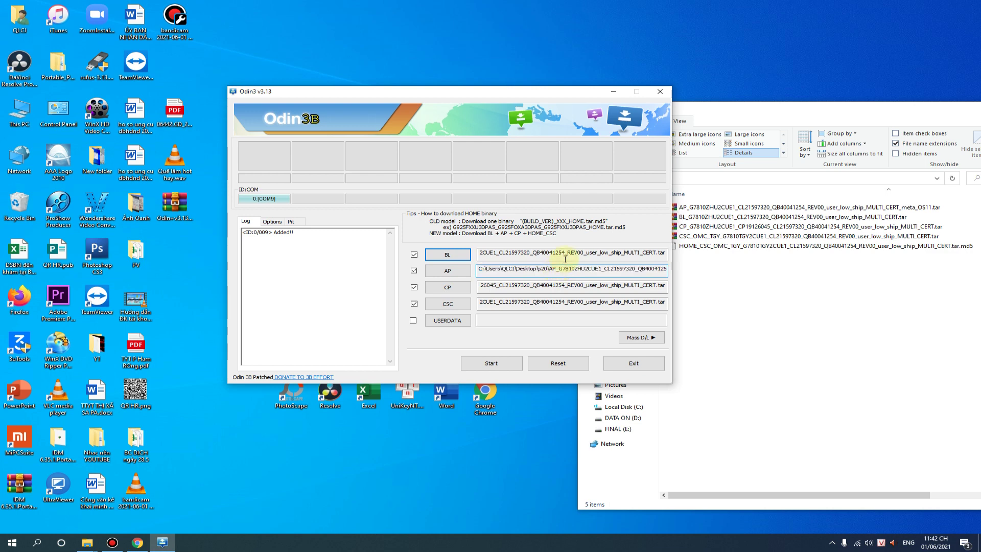
pyautogui.moveTo(565, 259); pyautogui.dragTo(460, 254)
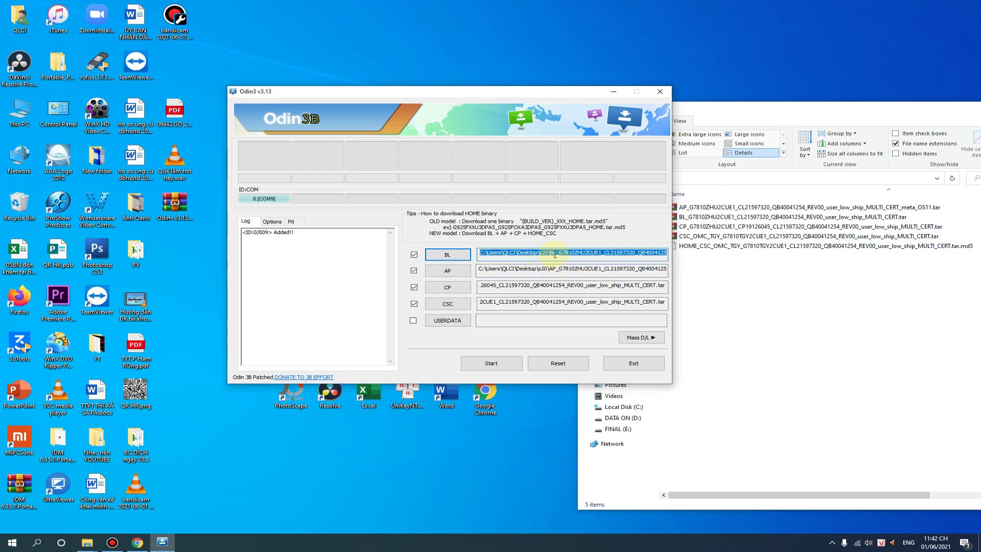
pyautogui.moveTo(559, 287); pyautogui.dragTo(452, 286)
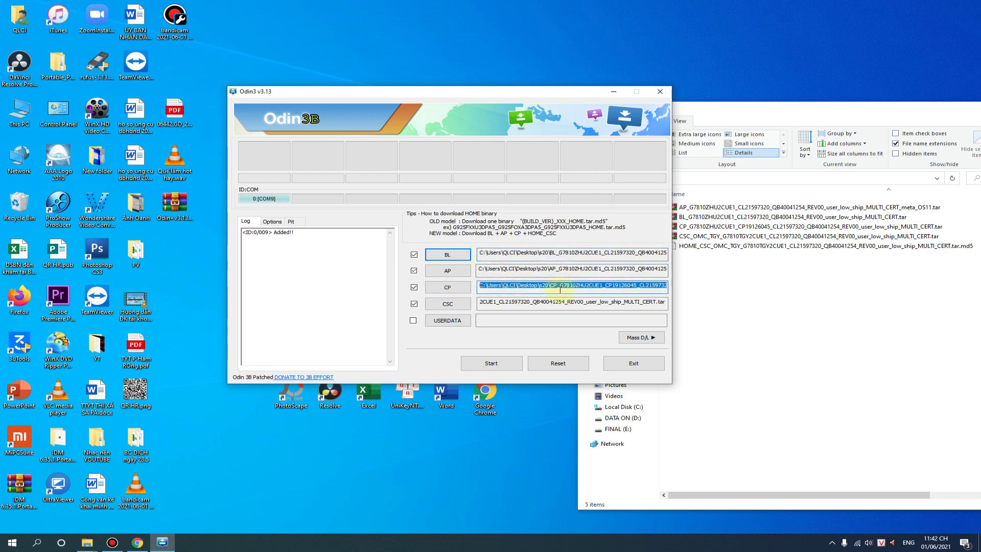
pyautogui.moveTo(558, 303); pyautogui.dragTo(559, 318)
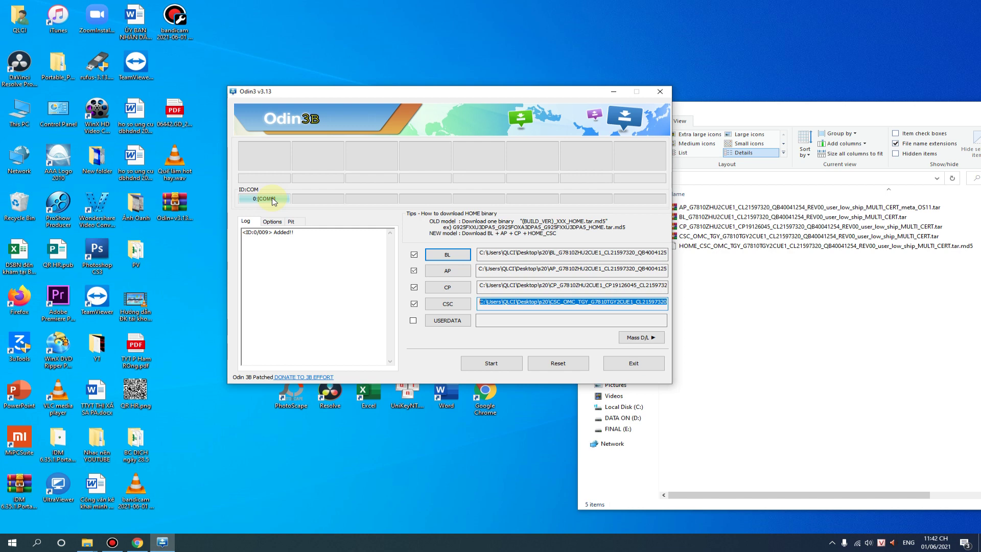
# Move the Odin window clear of the s20 folder window and select all the firmware files in that folder.
pyautogui.moveTo(493, 93); pyautogui.dragTo(414, 79)
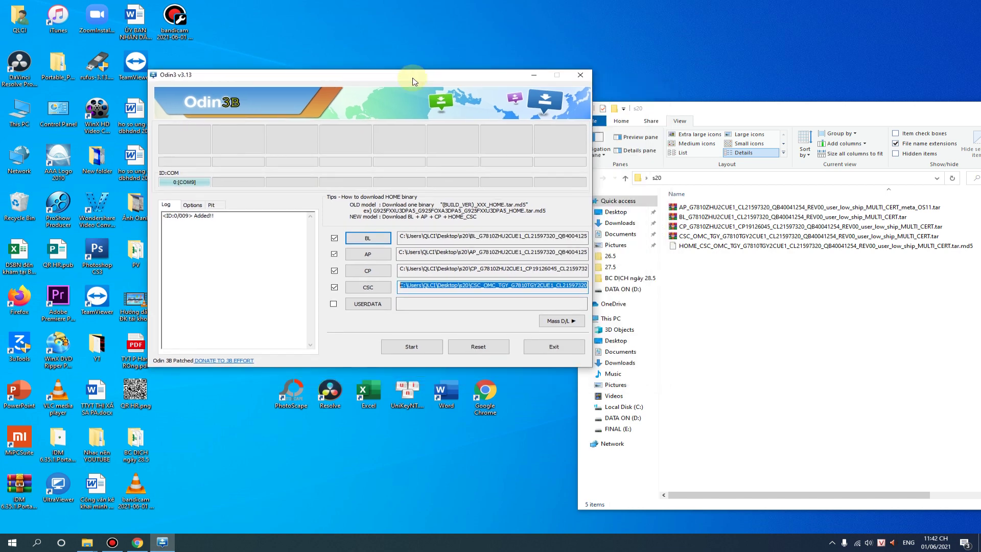
pyautogui.click(703, 85)
pyautogui.rightClick(714, 72)
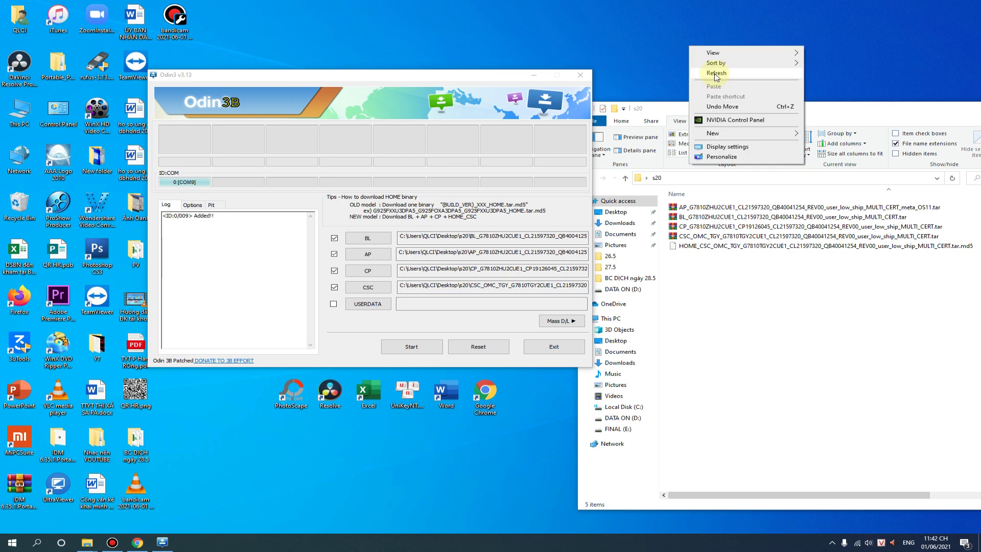
pyautogui.click(714, 73)
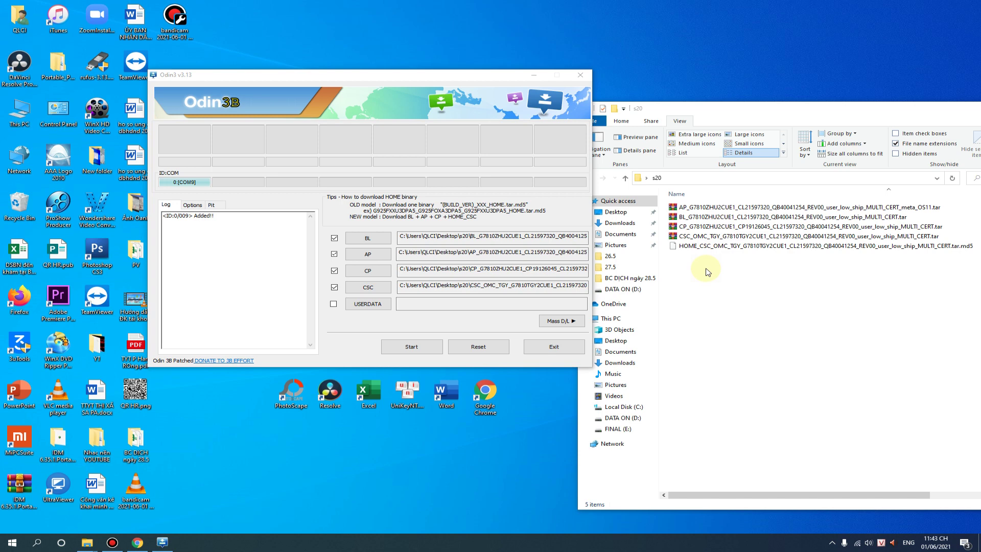
pyautogui.click(704, 268)
pyautogui.moveTo(702, 267); pyautogui.dragTo(715, 202)
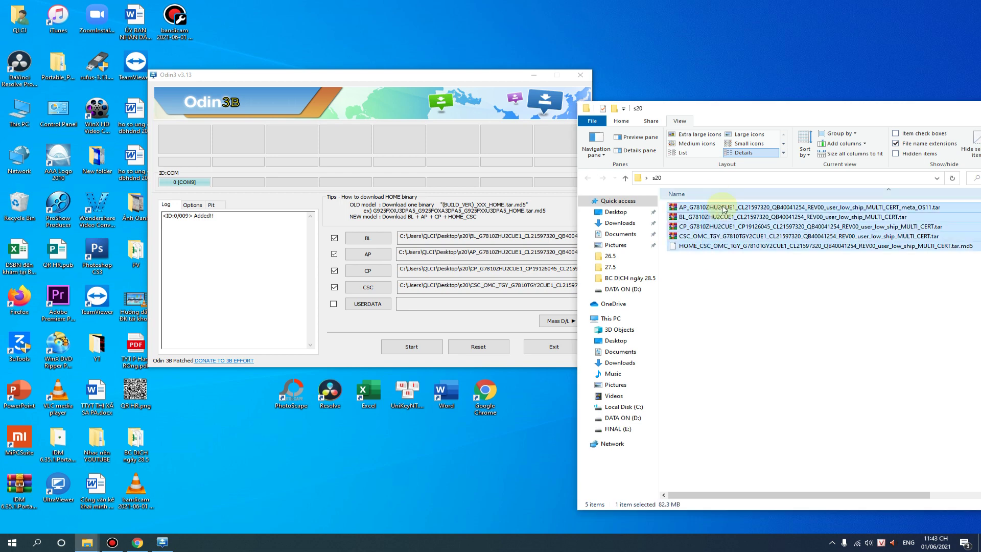
# Deselect the firmware files in the s20 folder window and return the focus to the desktop.
pyautogui.click(714, 278)
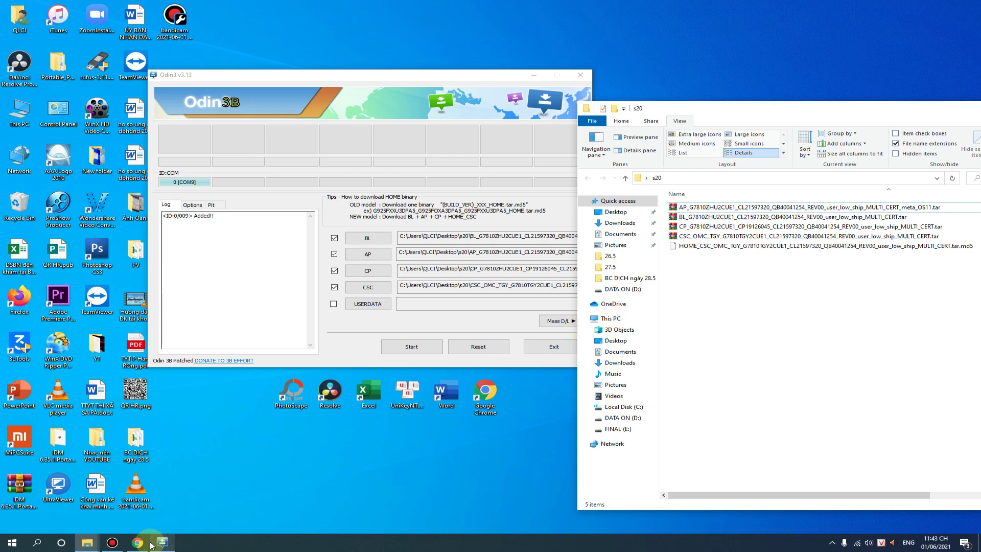
pyautogui.rightClick(375, 456)
pyautogui.click(422, 364)
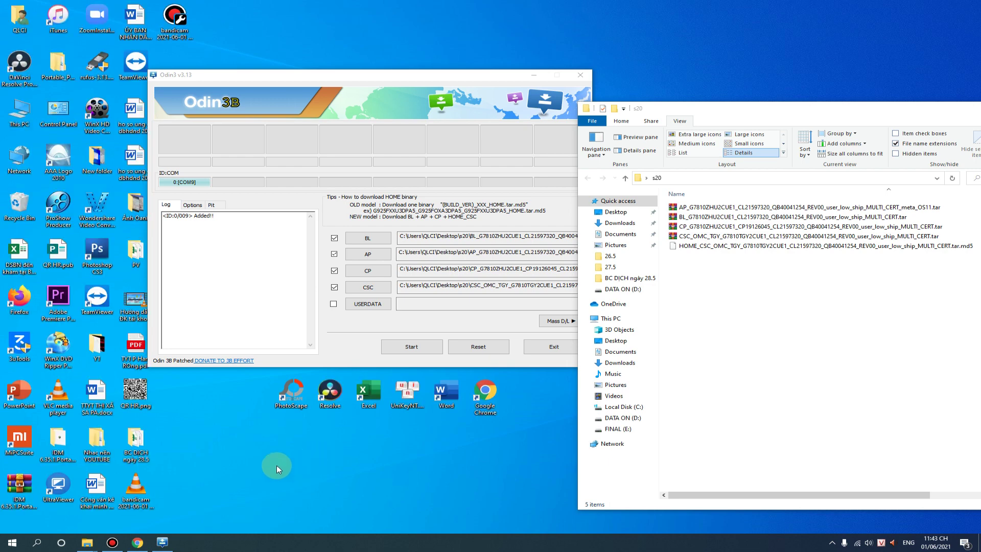
pyautogui.click(112, 542)
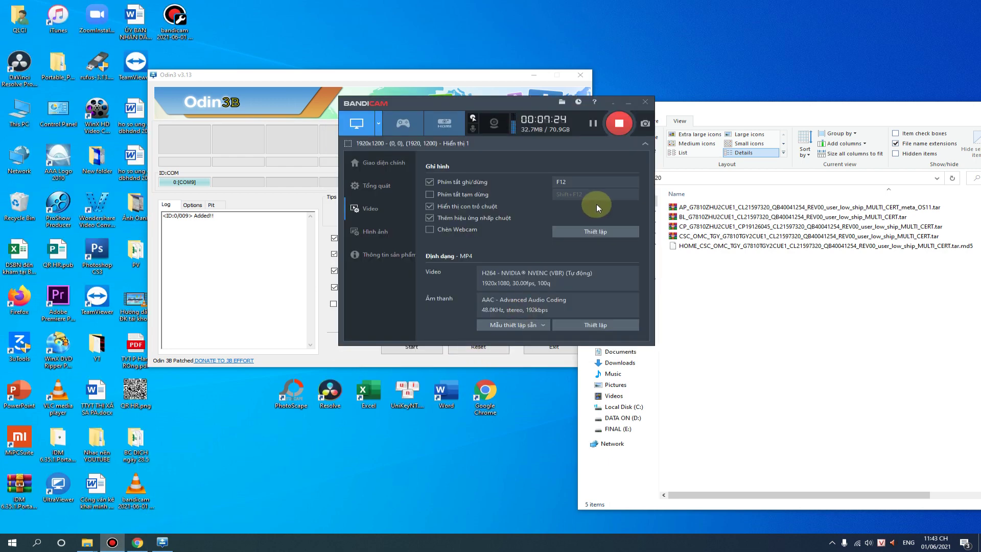
pyautogui.click(627, 102)
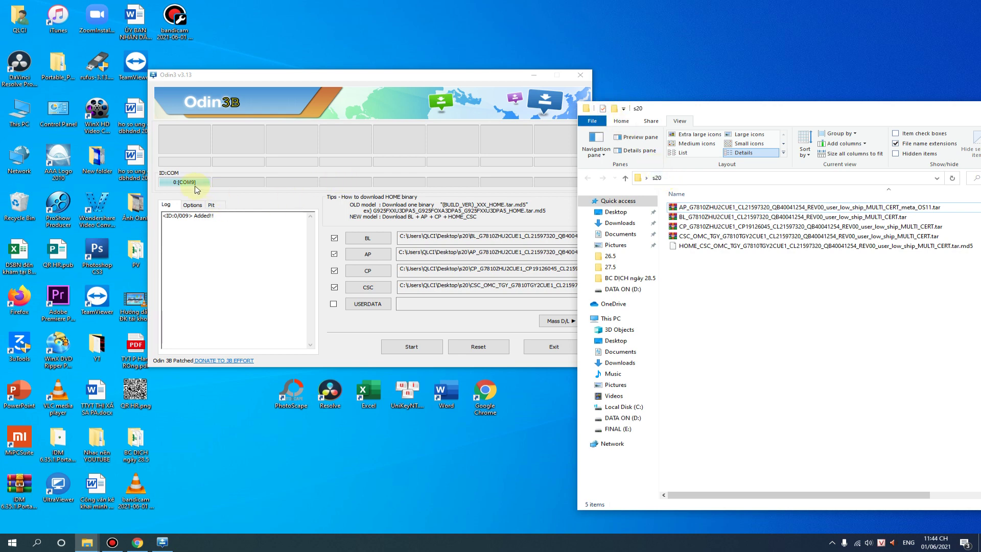
# Bring the Odin window in front of the s20 folder window.
pyautogui.click(342, 206)
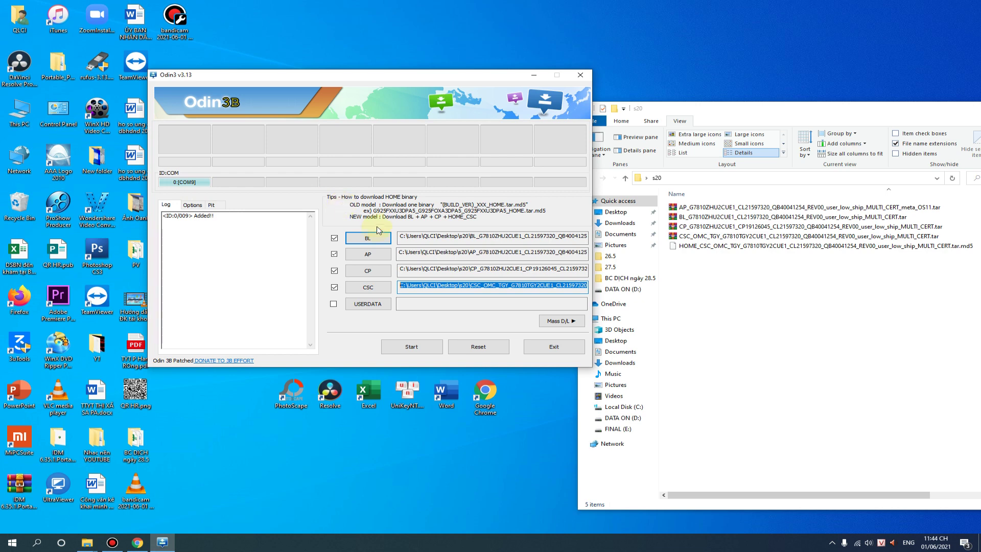
pyautogui.click(651, 50)
pyautogui.rightClick(652, 50)
pyautogui.click(674, 77)
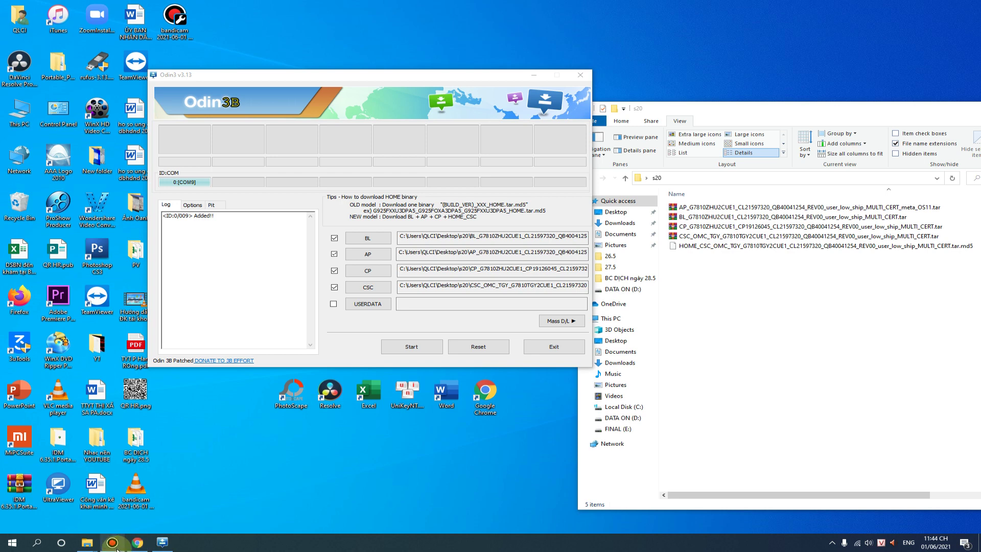
pyautogui.moveTo(117, 549)
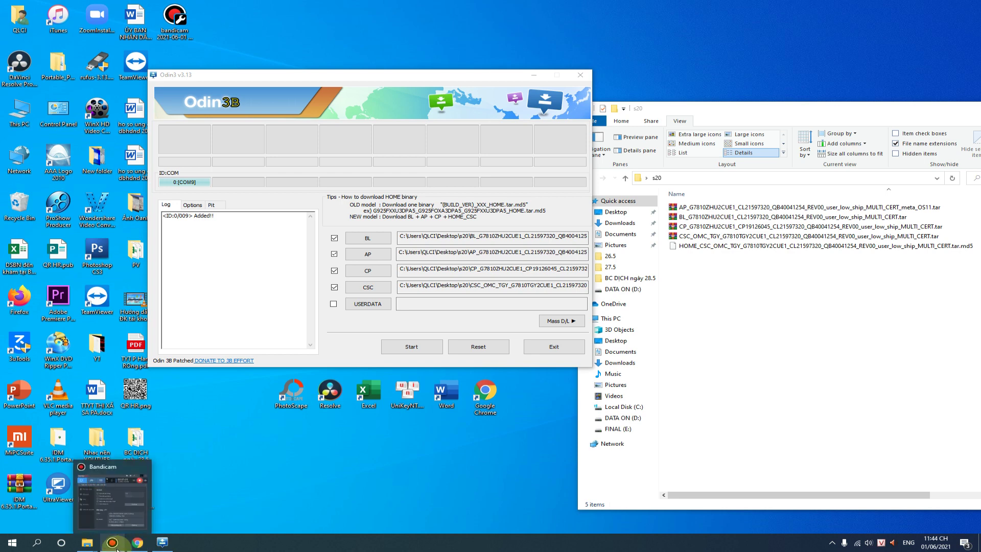